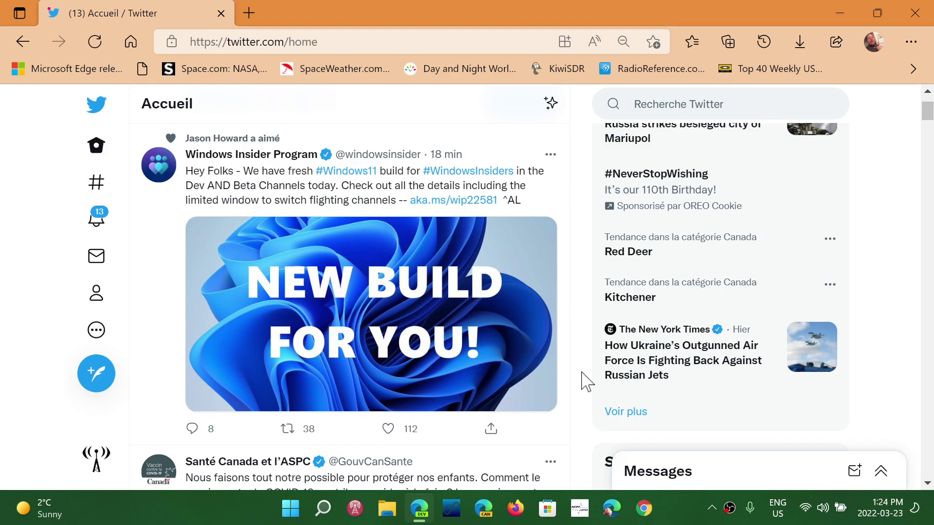
# - Open the Windows Insider Program profile to show its pinned new-build tweet
pyautogui.click(234, 156)
pyautogui.scroll(-5, 525, 344)
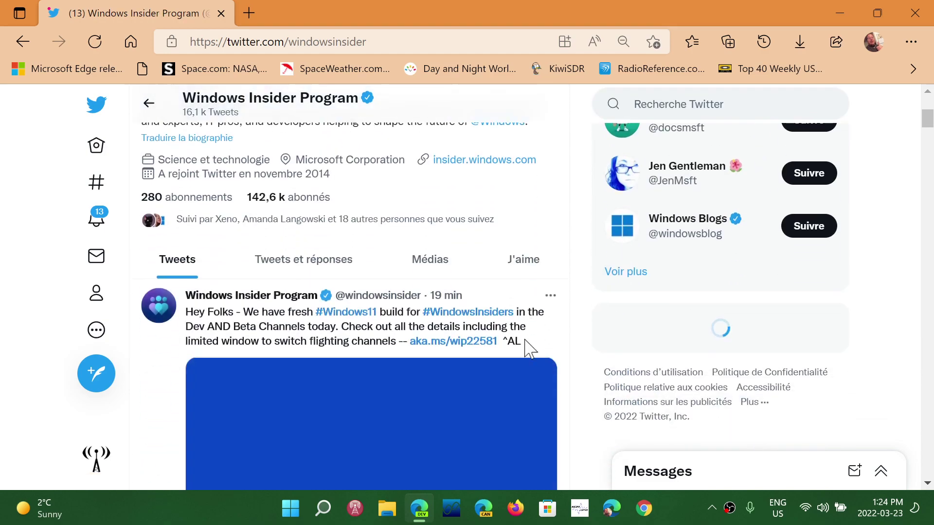
pyautogui.scroll(-1, 525, 348)
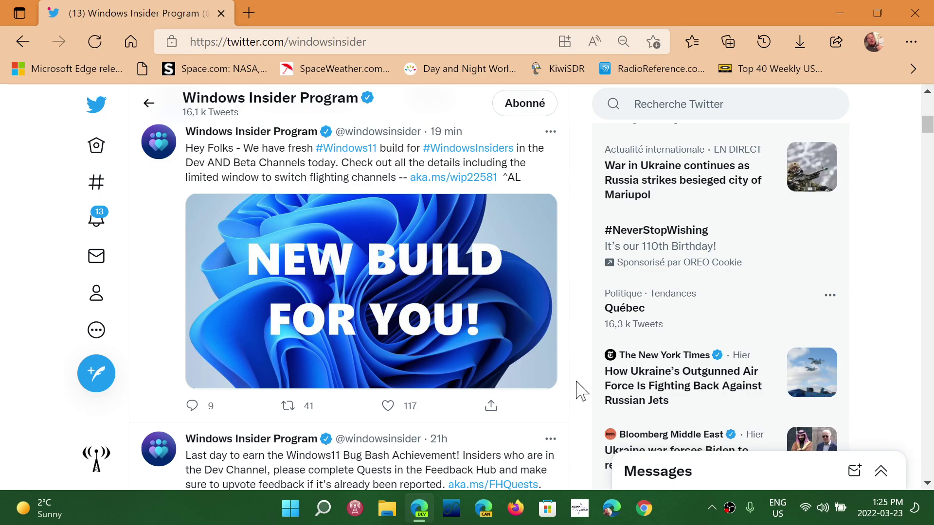
# - Follow the aka.ms/wip22581 link to the Build 22581 Windows Blogs announcement
pyautogui.click(460, 177)
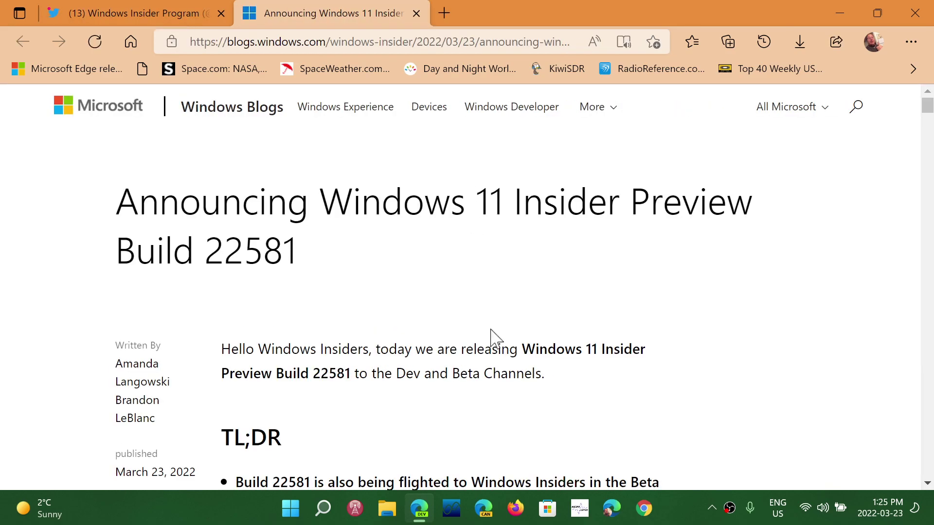
pyautogui.scroll(-1, 491, 333)
pyautogui.scroll(-2, 492, 329)
pyautogui.scroll(-2, 493, 330)
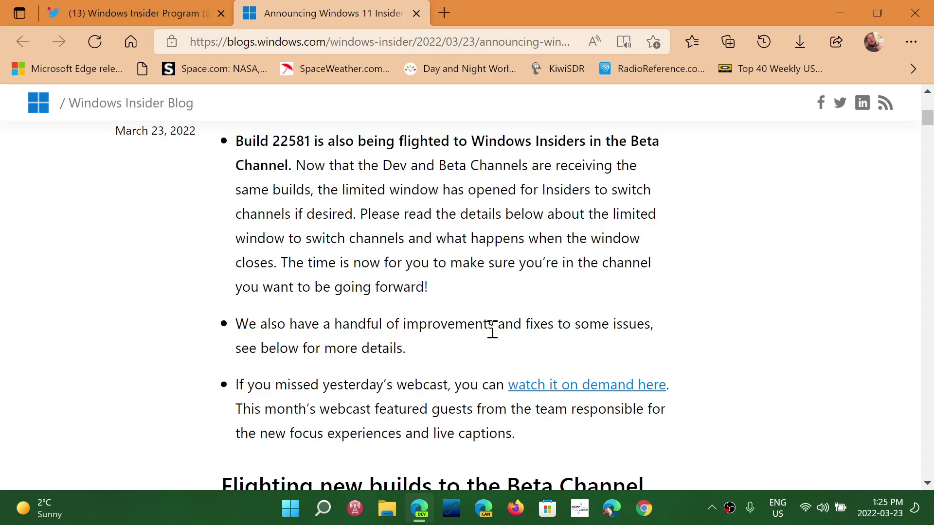
pyautogui.scroll(-3, 492, 330)
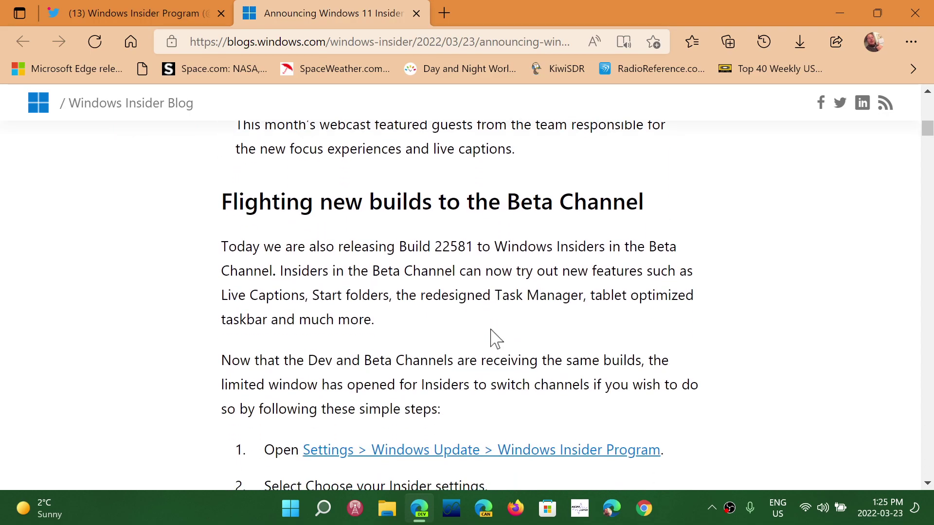
pyautogui.scroll(-1, 493, 334)
pyautogui.scroll(-1, 494, 337)
pyautogui.scroll(-2, 491, 331)
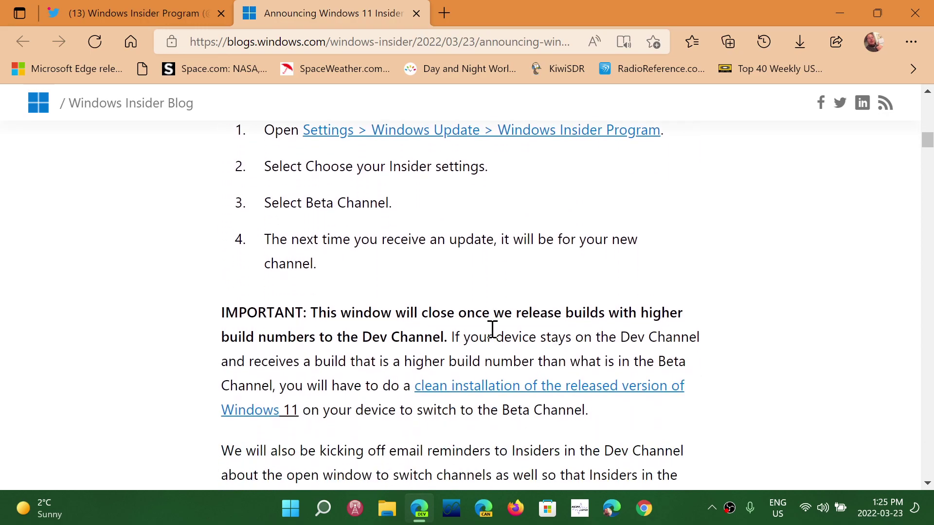
pyautogui.scroll(-3, 492, 332)
pyautogui.scroll(1, 492, 329)
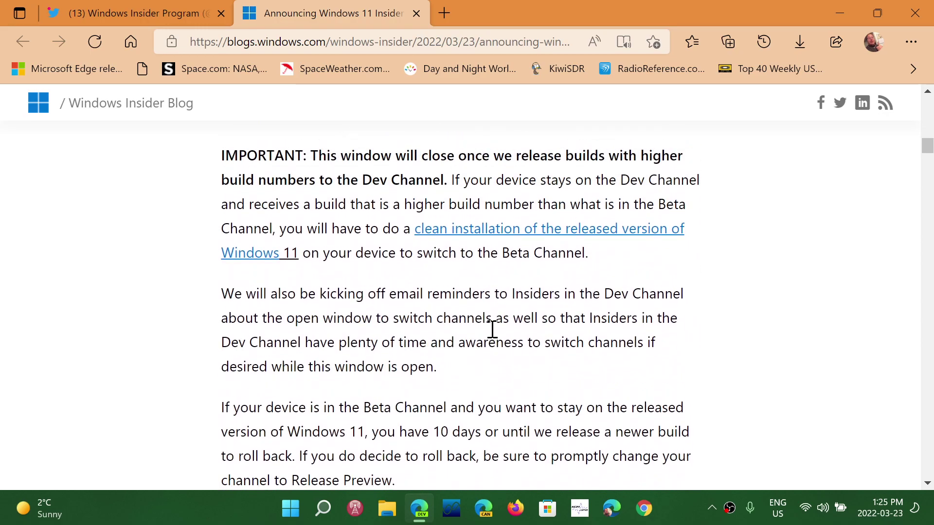
pyautogui.scroll(-2, 493, 330)
pyautogui.scroll(-2, 493, 330)
pyautogui.scroll(-3, 492, 330)
pyautogui.scroll(-3, 493, 330)
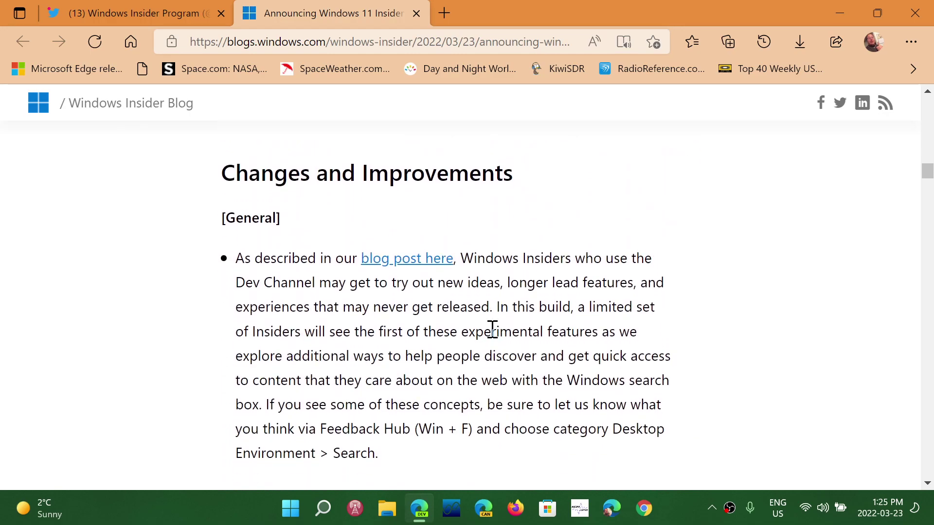
pyautogui.scroll(-2, 492, 330)
pyautogui.scroll(-3, 493, 336)
pyautogui.scroll(-3, 491, 332)
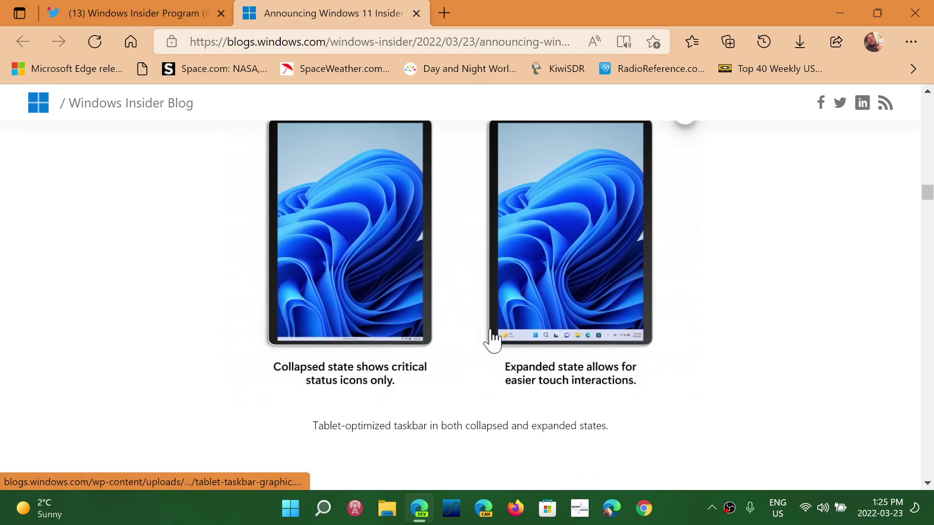
pyautogui.scroll(-3, 492, 330)
pyautogui.scroll(-3, 493, 330)
pyautogui.scroll(-3, 492, 329)
pyautogui.scroll(-2, 492, 330)
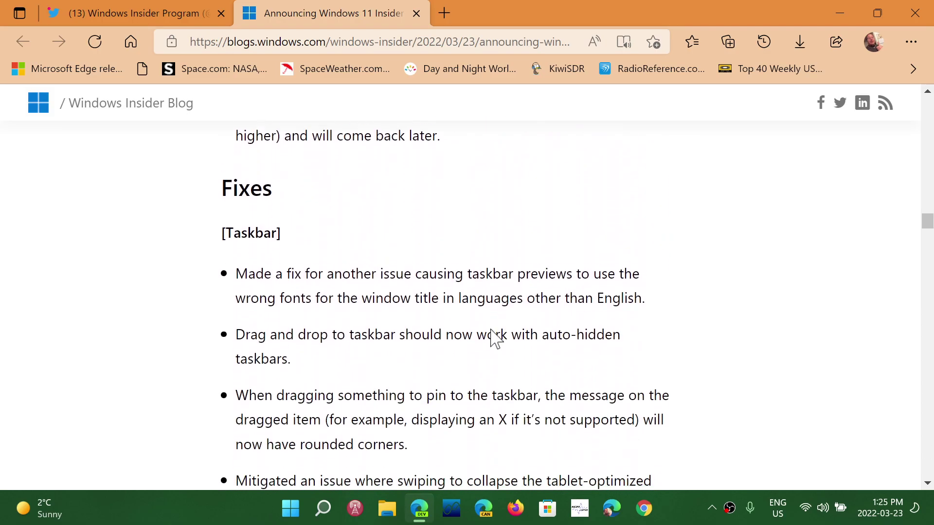
pyautogui.scroll(-3, 492, 330)
pyautogui.scroll(4, 493, 330)
pyautogui.scroll(10, 492, 330)
pyautogui.scroll(5, 493, 331)
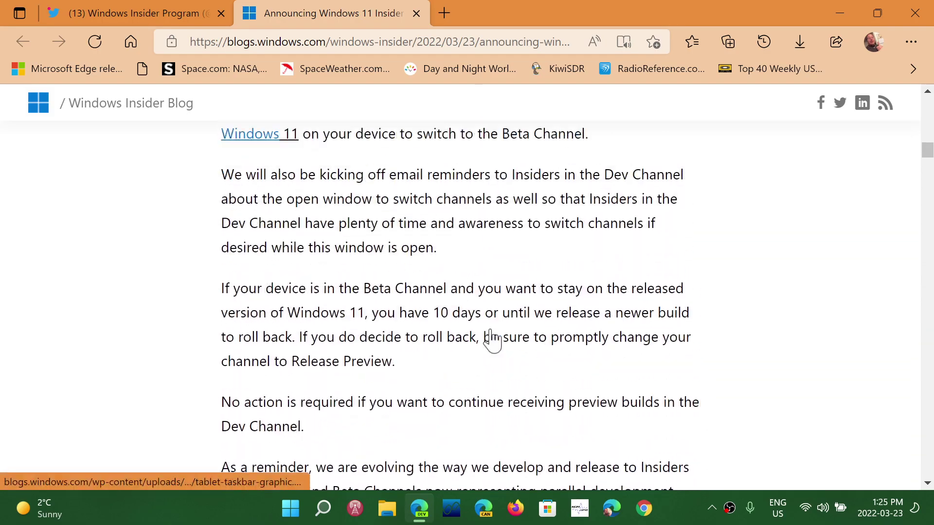
pyautogui.scroll(5, 494, 337)
pyautogui.scroll(2, 467, 277)
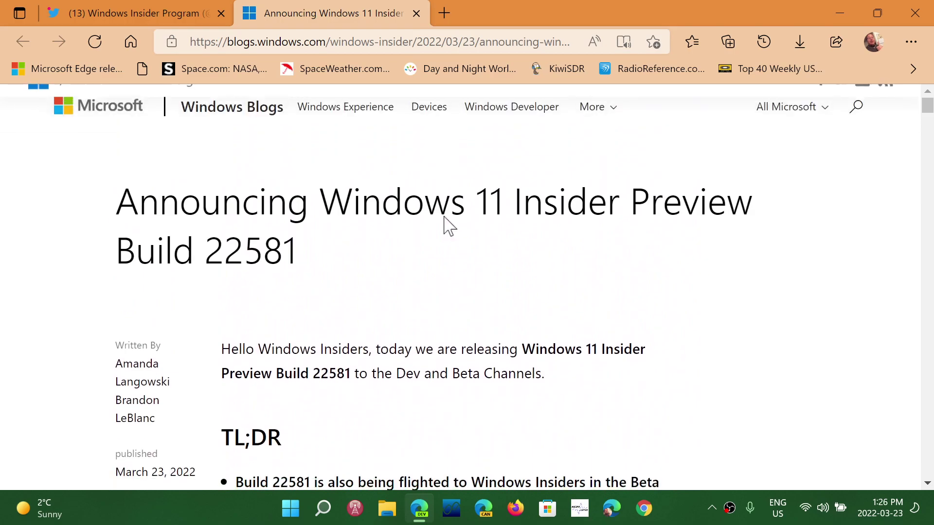
# - Close the Windows Blogs tab to return to the Windows Insider Program tweet
pyautogui.click(416, 14)
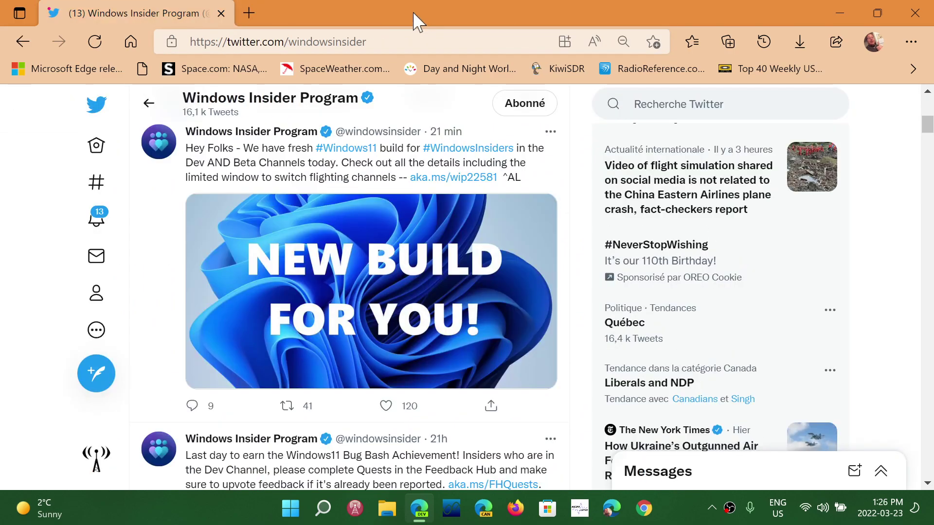